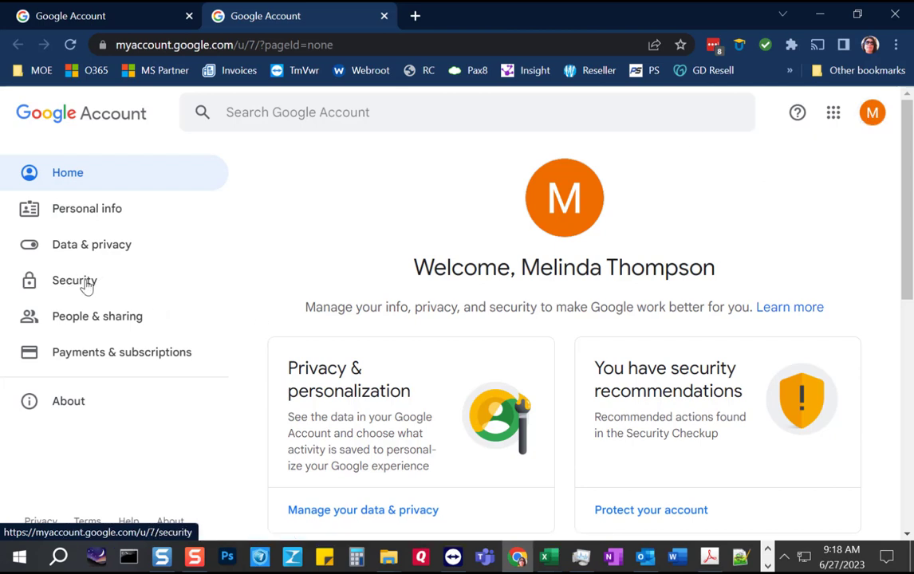
# Step: Open Manage your Google Account from the profile avatar to load the account home page
pyautogui.click(872, 113)
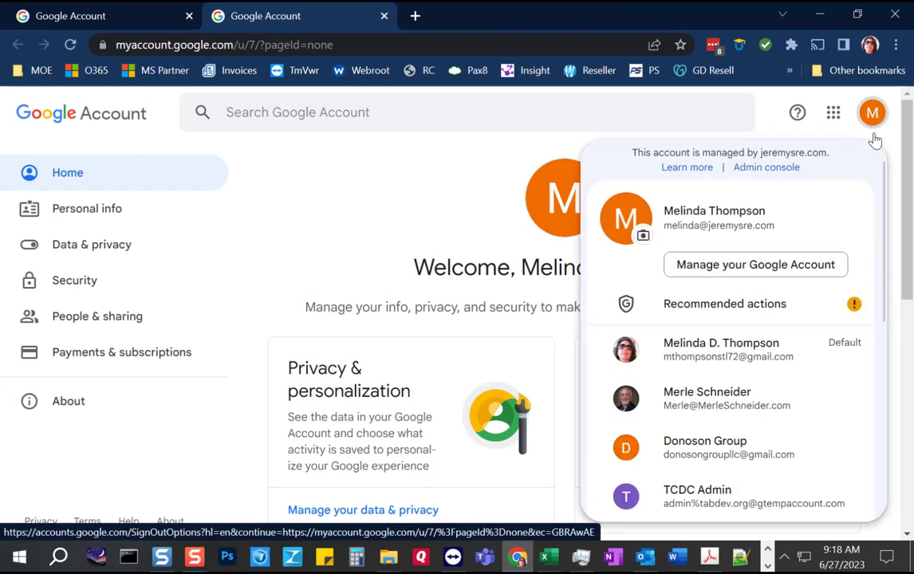
pyautogui.click(732, 268)
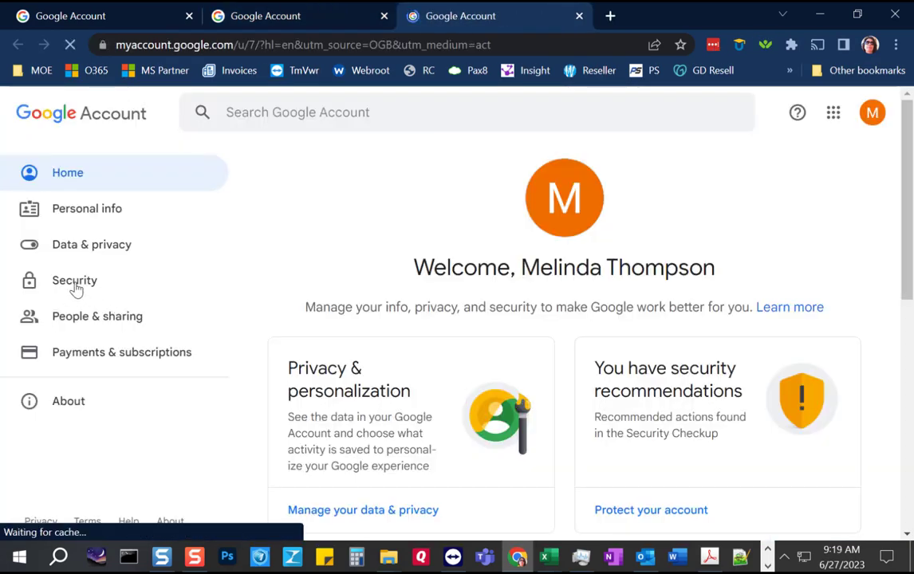
# Step: Open Less secure app access under Security and confirm that less secure apps are allowed
pyautogui.click(74, 283)
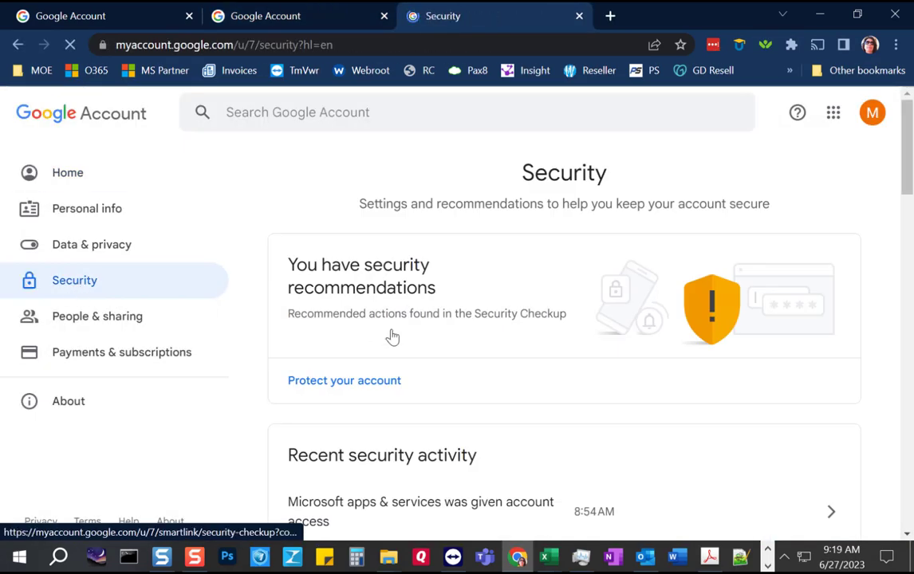
pyautogui.scroll(-2, 389, 343)
pyautogui.scroll(-10, 386, 359)
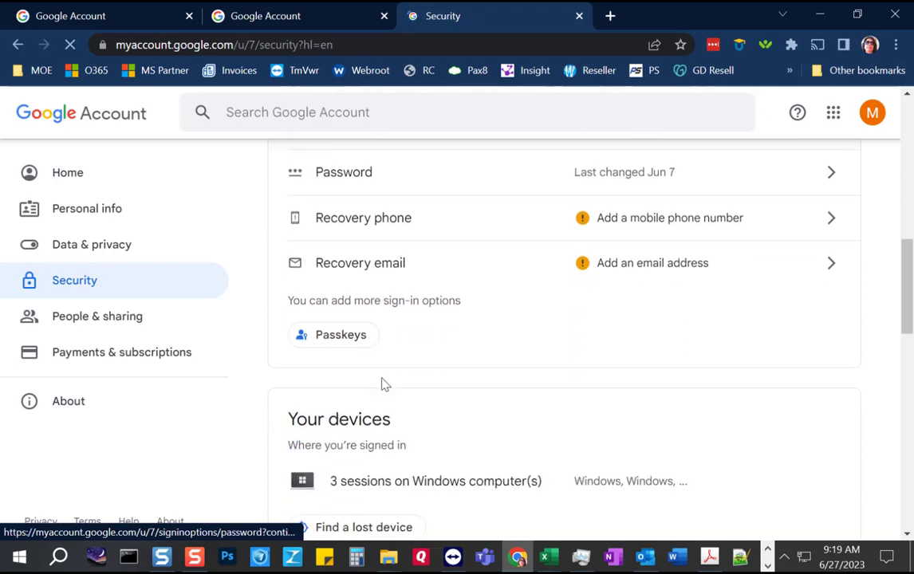
pyautogui.scroll(-5, 381, 388)
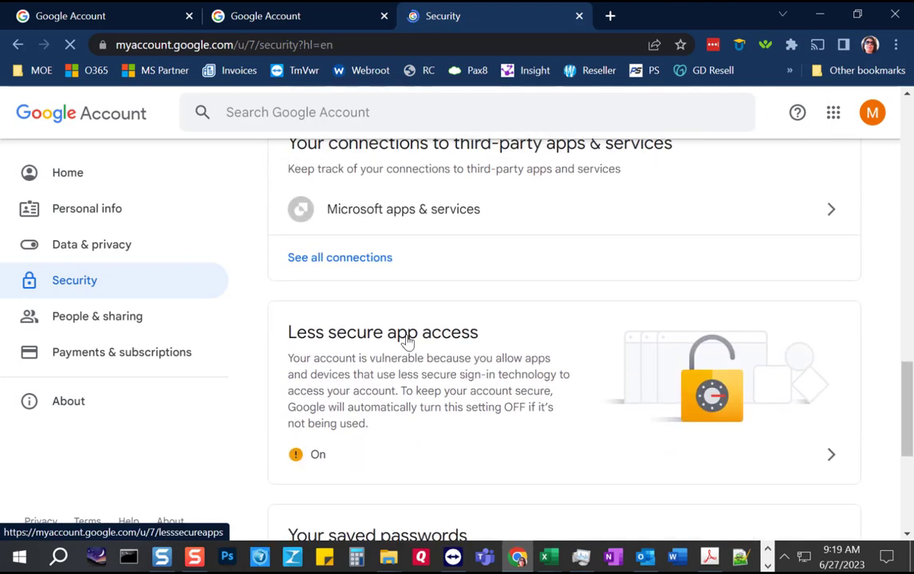
pyautogui.click(449, 368)
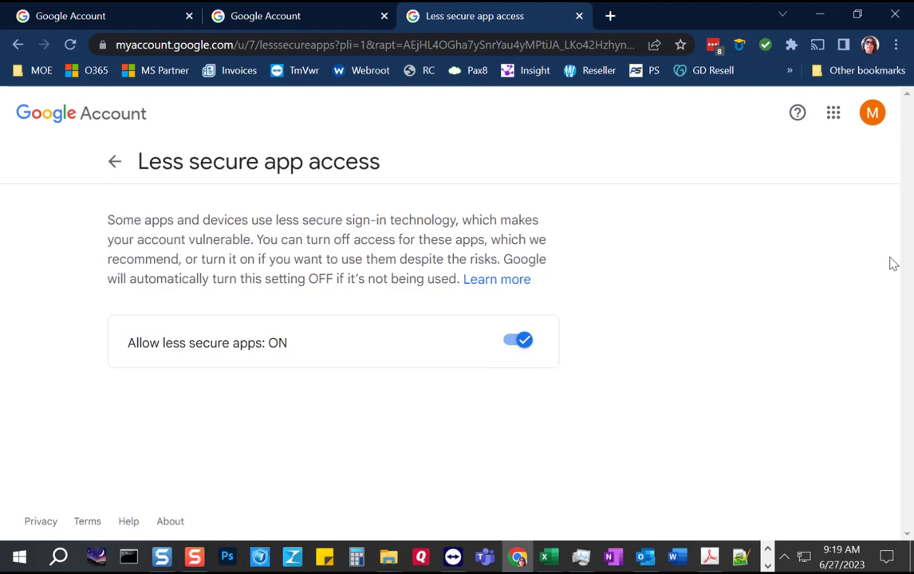
# Step: Launch Gmail from the Google apps grid and bring up its quick settings panel
pyautogui.click(832, 116)
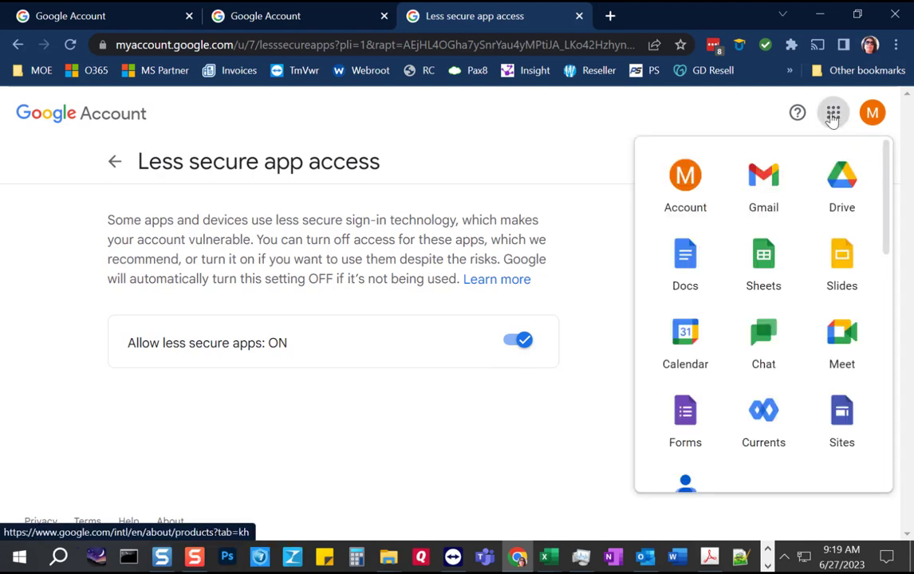
pyautogui.click(762, 197)
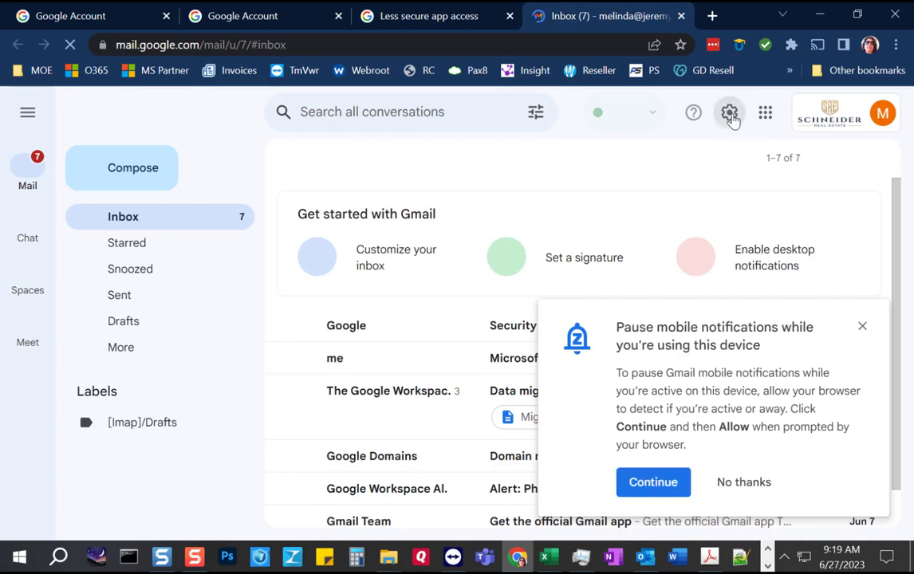
pyautogui.click(730, 114)
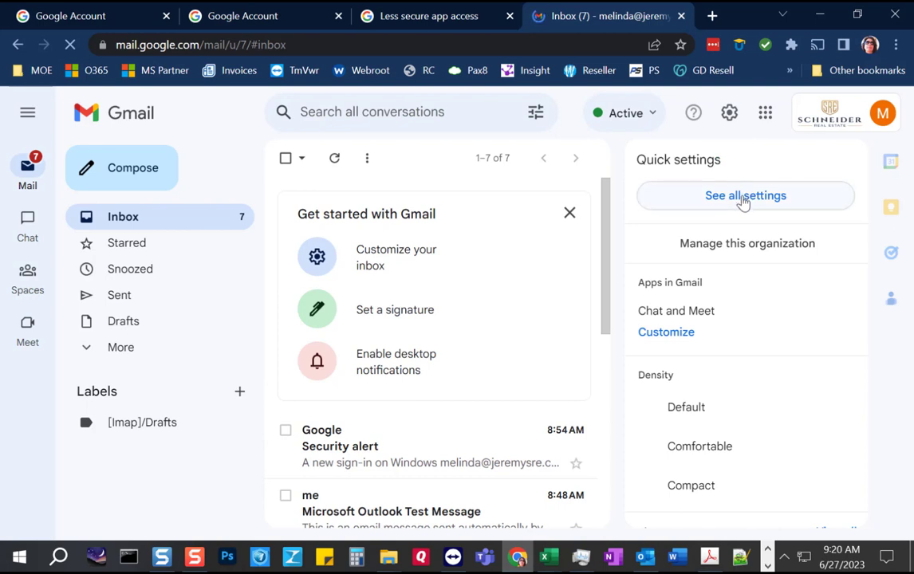
# Step: Enable POP for all mail on the Forwarding and POP/IMAP tab, keep IMAP on, and save
pyautogui.click(742, 199)
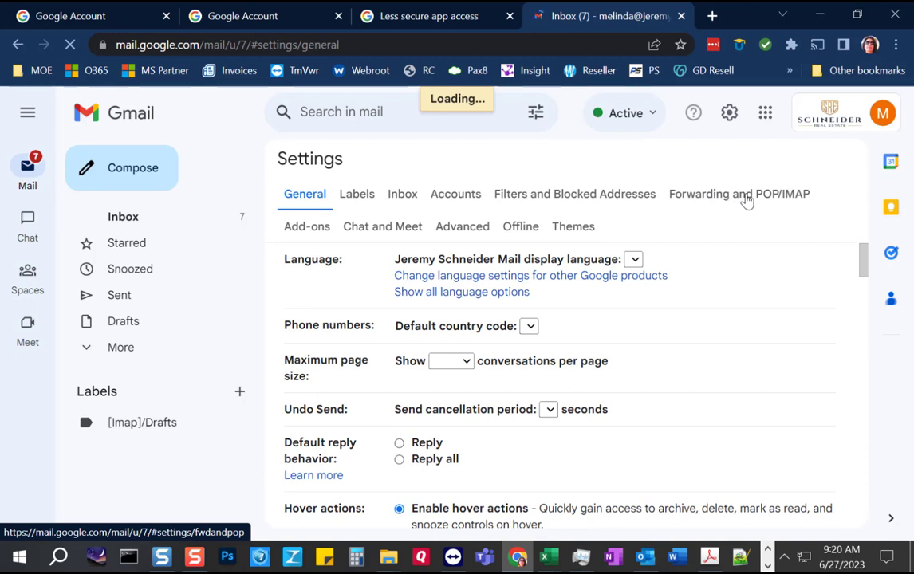
pyautogui.click(746, 201)
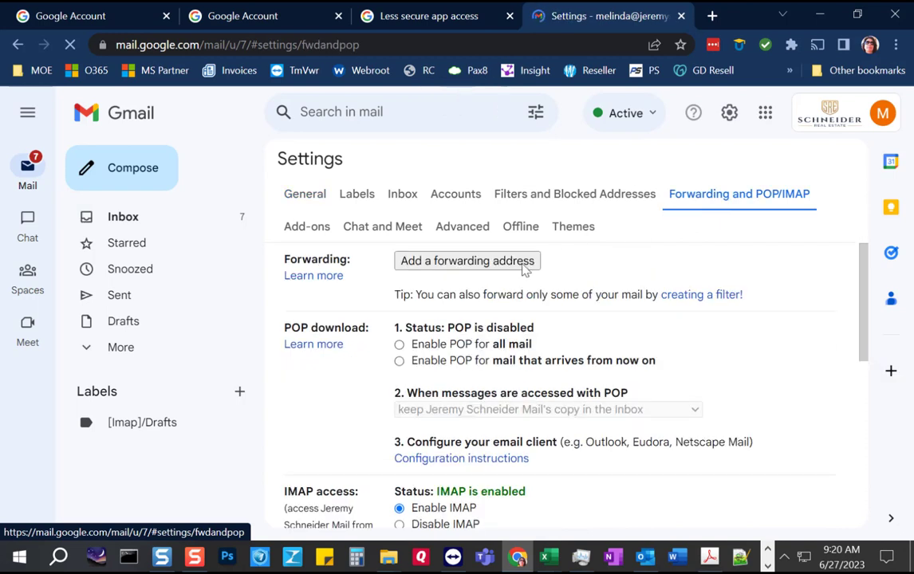
pyautogui.click(399, 345)
pyautogui.scroll(-1, 351, 367)
pyautogui.scroll(-3, 349, 375)
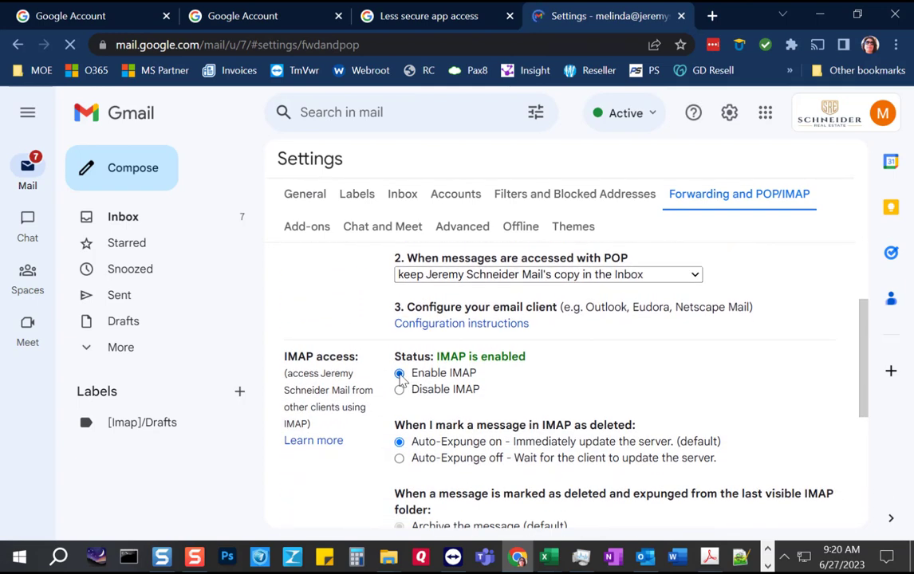
pyautogui.scroll(-8, 398, 382)
pyautogui.scroll(4, 576, 492)
pyautogui.scroll(-5, 576, 492)
pyautogui.click(545, 440)
# Step: In Outlook, open Account Settings > Manage Profiles and show the Google, MDT, SRE1 and WorkingTech profiles
pyautogui.click(645, 557)
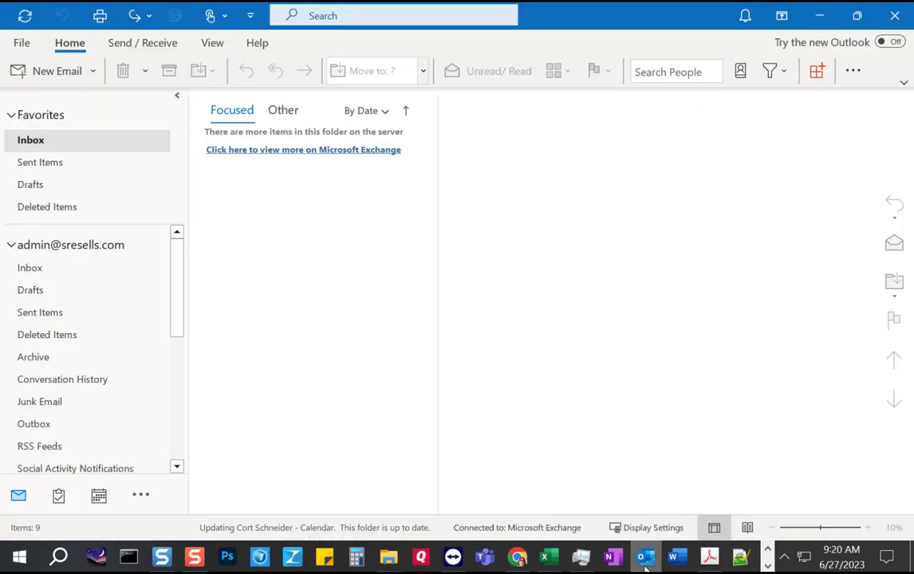
pyautogui.click(21, 46)
pyautogui.click(195, 209)
pyautogui.scroll(-2, 184, 319)
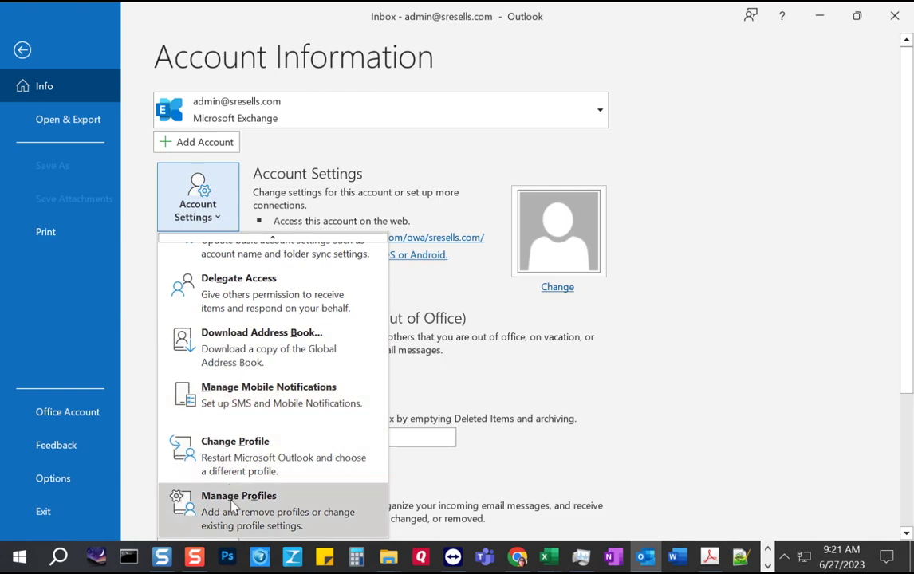
pyautogui.click(289, 509)
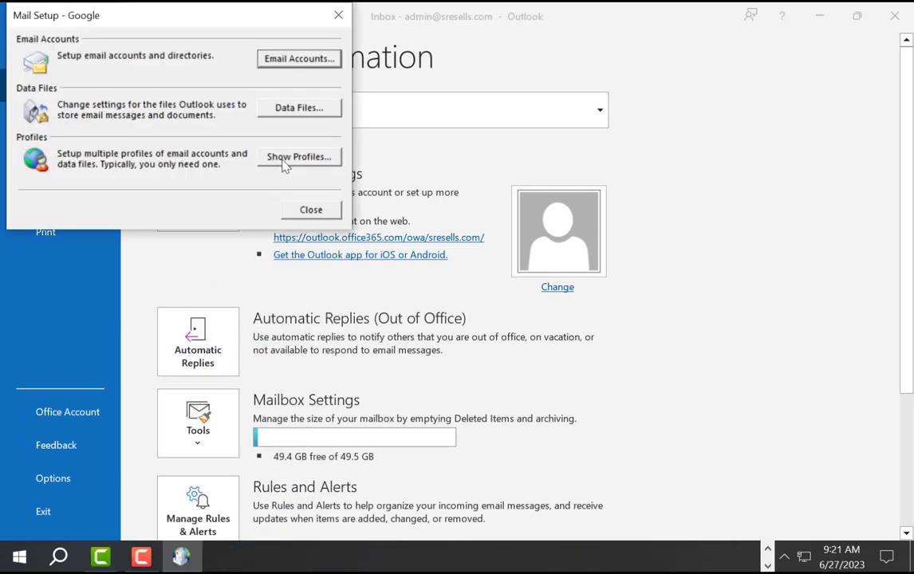
pyautogui.click(277, 163)
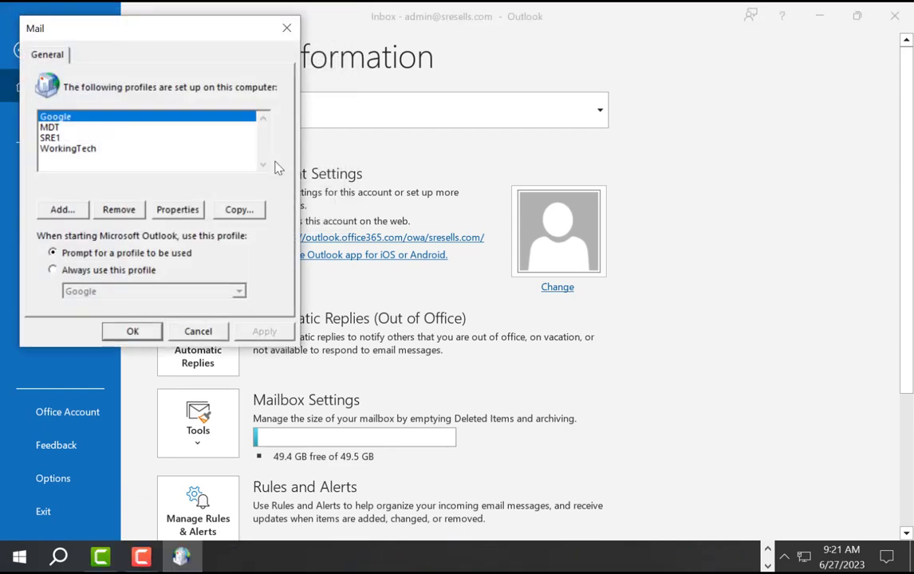
# Step: Add a new mail profile named 'Gmail'
pyautogui.click(62, 209)
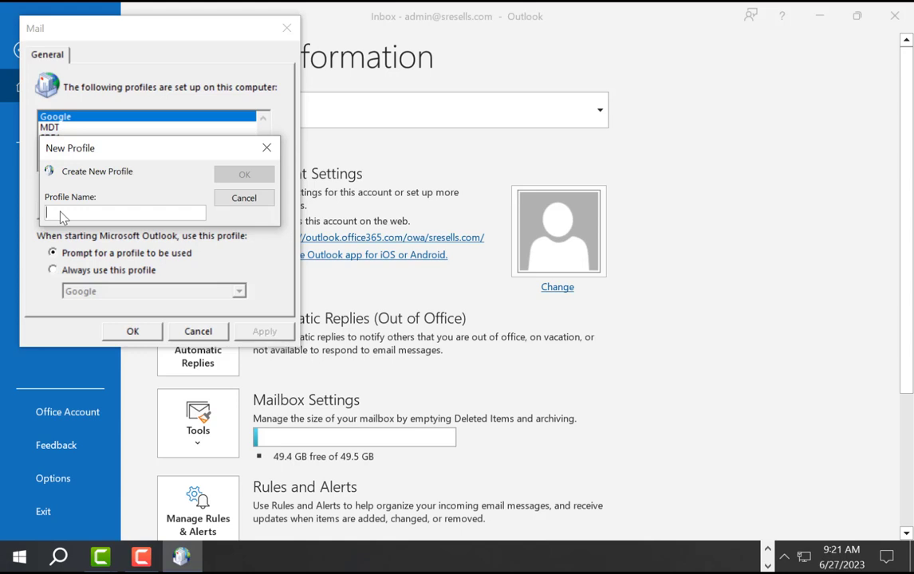
pyautogui.write('Gmail')
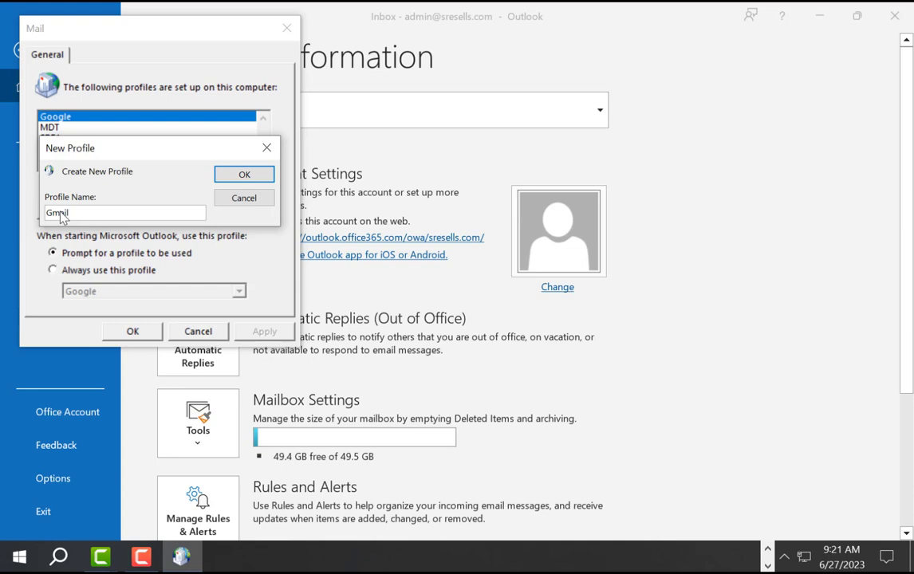
pyautogui.click(244, 174)
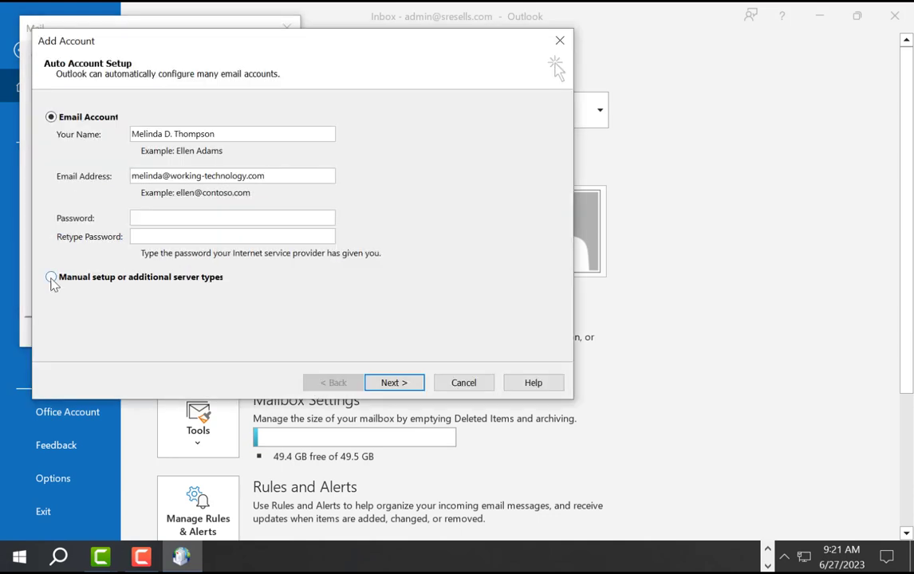
# Step: Choose manual setup with the POP or IMAP account type to reach the server settings form
pyautogui.click(51, 281)
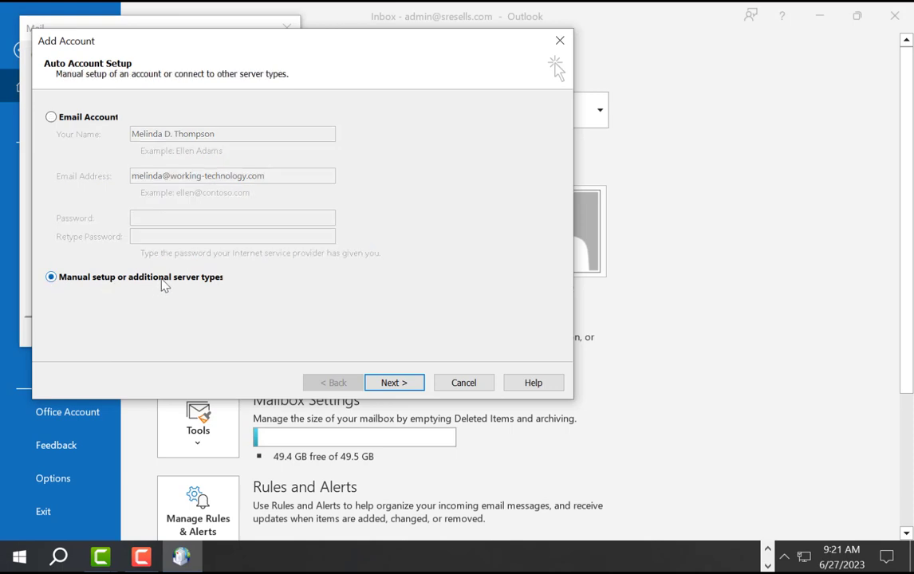
pyautogui.click(402, 383)
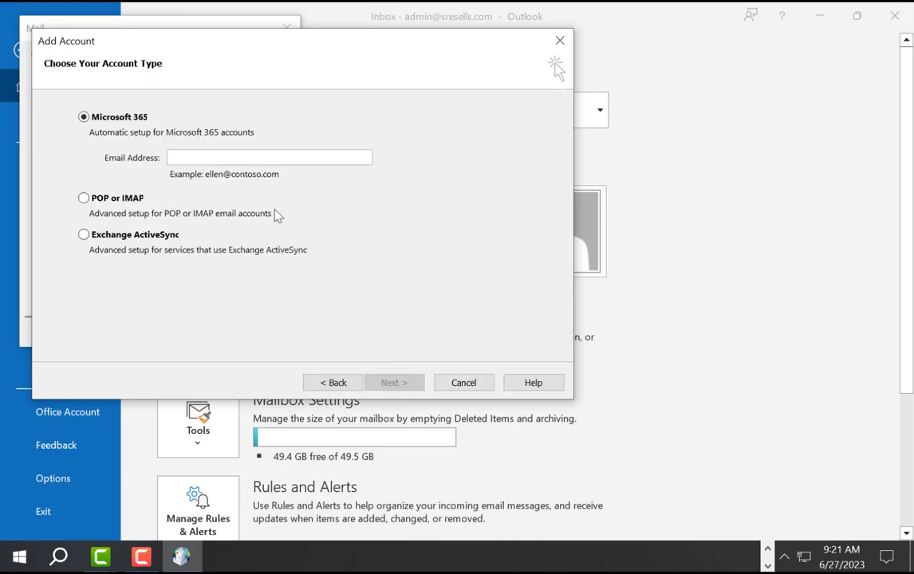
pyautogui.click(106, 202)
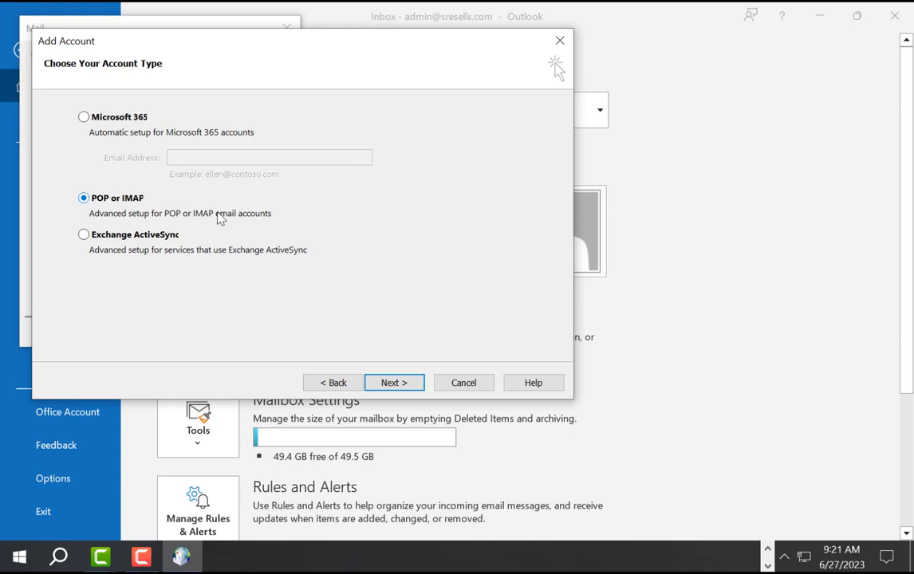
pyautogui.click(390, 383)
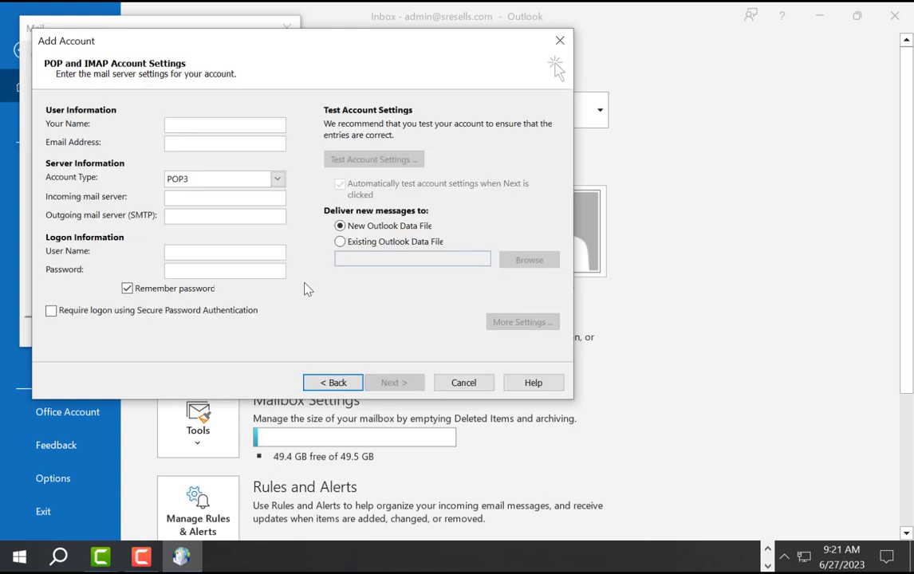
# Step: Enter the user's display name and e-mail address in the account form
pyautogui.click(200, 125)
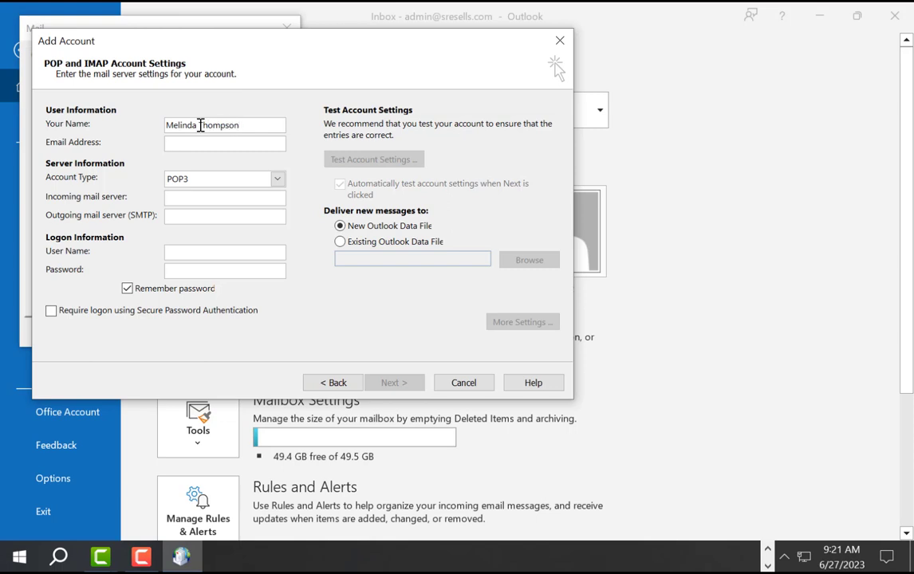
pyautogui.press('Tab')
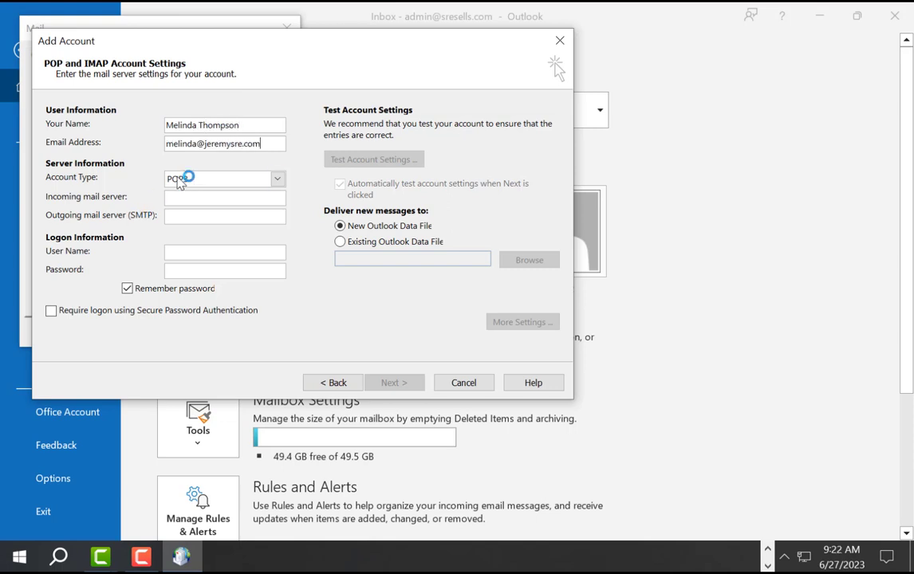
# Step: Set account type IMAP with servers imap.gmail.com and smtp.gmail.com, and paste the account password
pyautogui.click(194, 180)
pyautogui.click(184, 207)
pyautogui.click(199, 198)
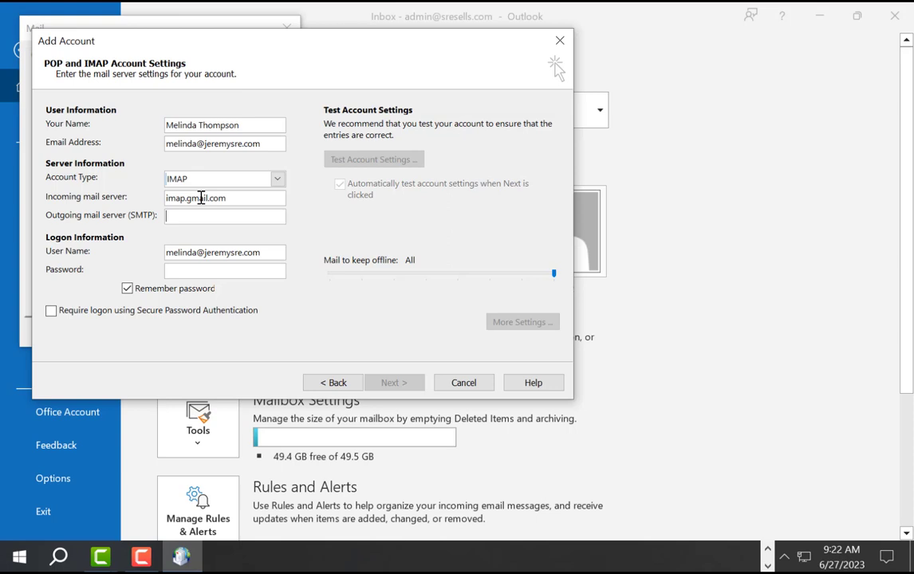
pyautogui.write('smtp.gmail.com')
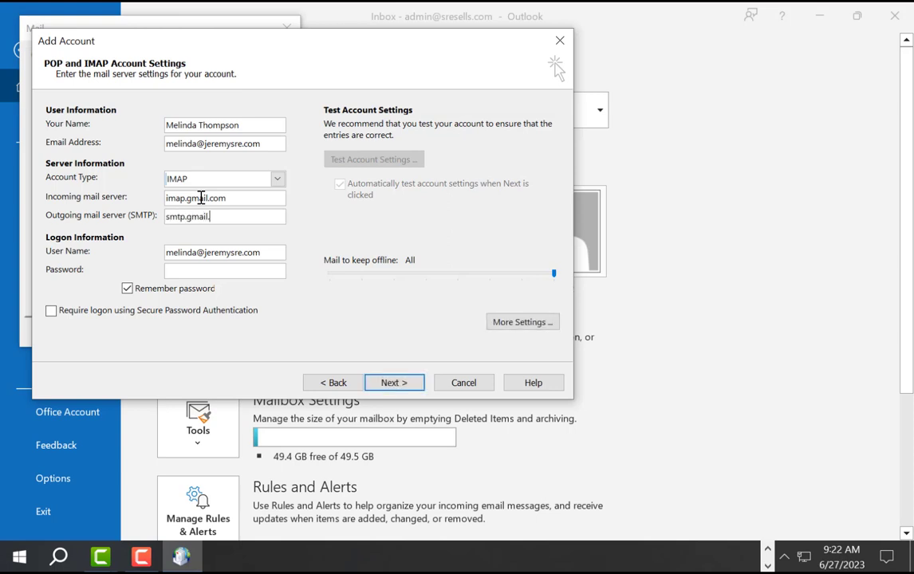
pyautogui.click(203, 269)
pyautogui.hotkey('ctrl', 'v')
# Step: In More Settings, require authentication for the outgoing SMTP server
pyautogui.click(521, 327)
pyautogui.click(128, 150)
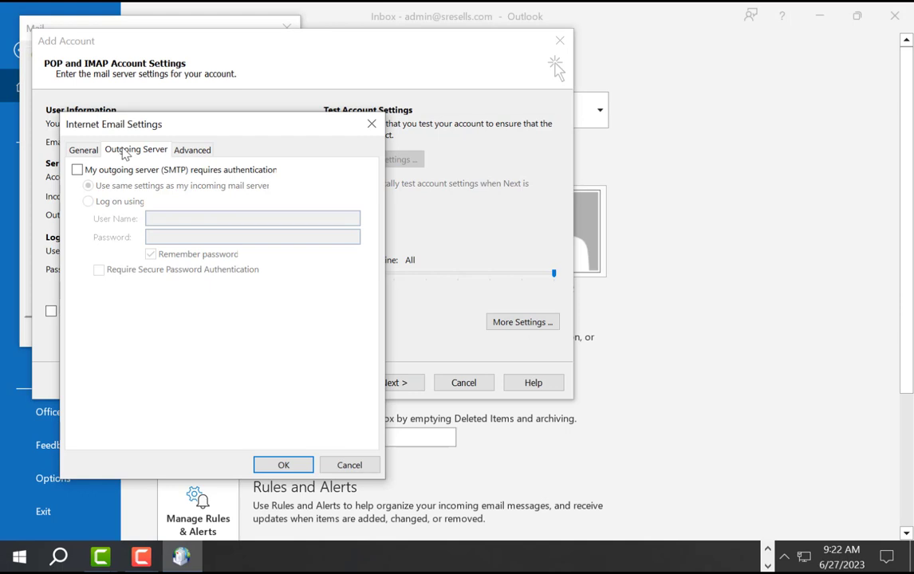
pyautogui.click(78, 170)
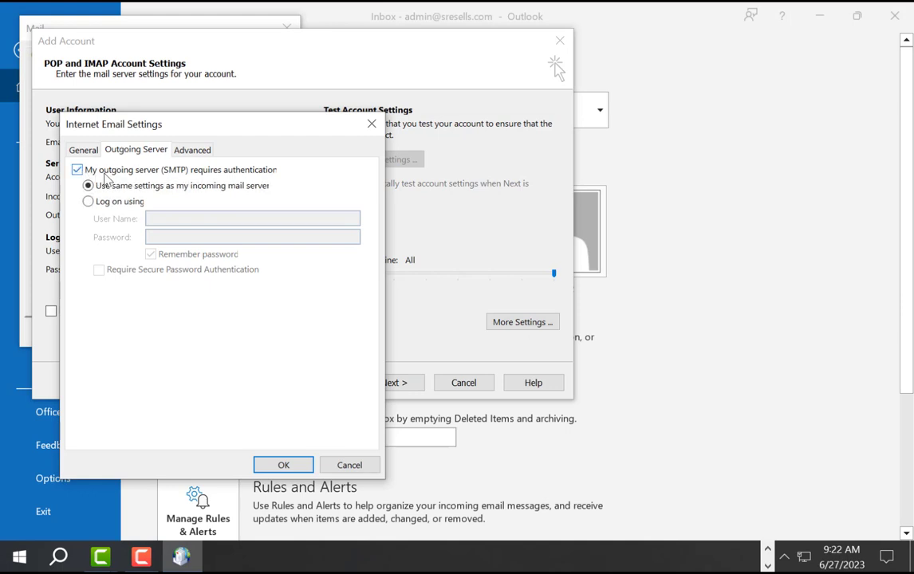
# Step: Use SSL/TLS for incoming port 993 and outgoing port 465, and confirm the settings
pyautogui.click(196, 151)
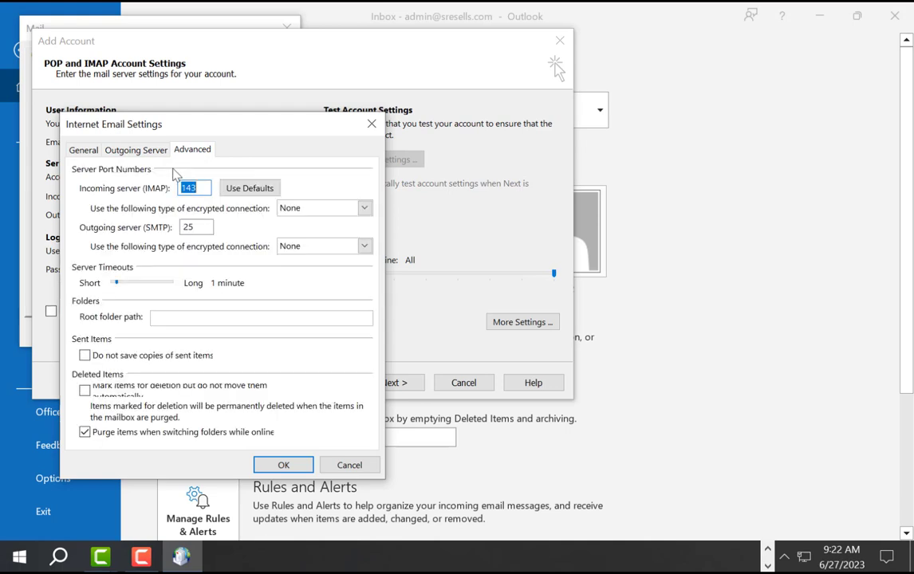
pyautogui.click(295, 210)
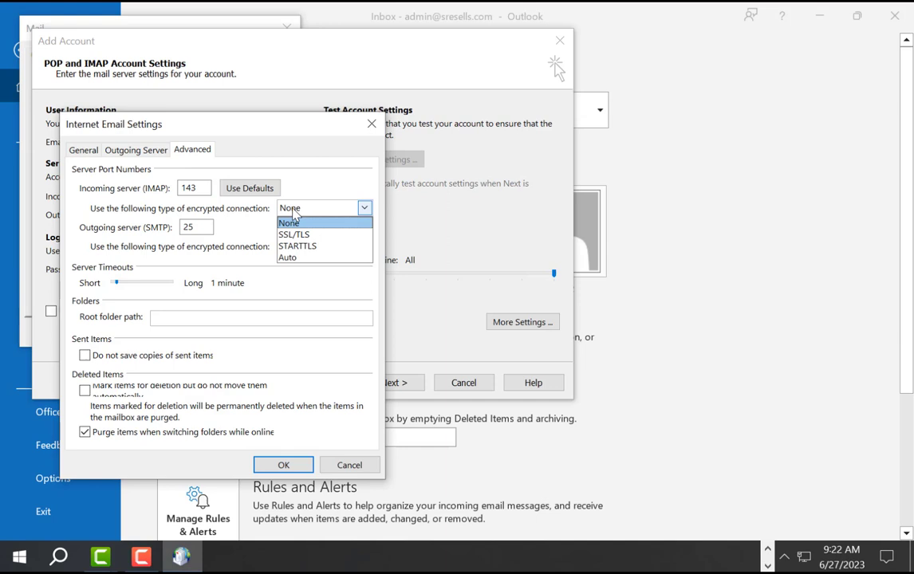
pyautogui.click(295, 236)
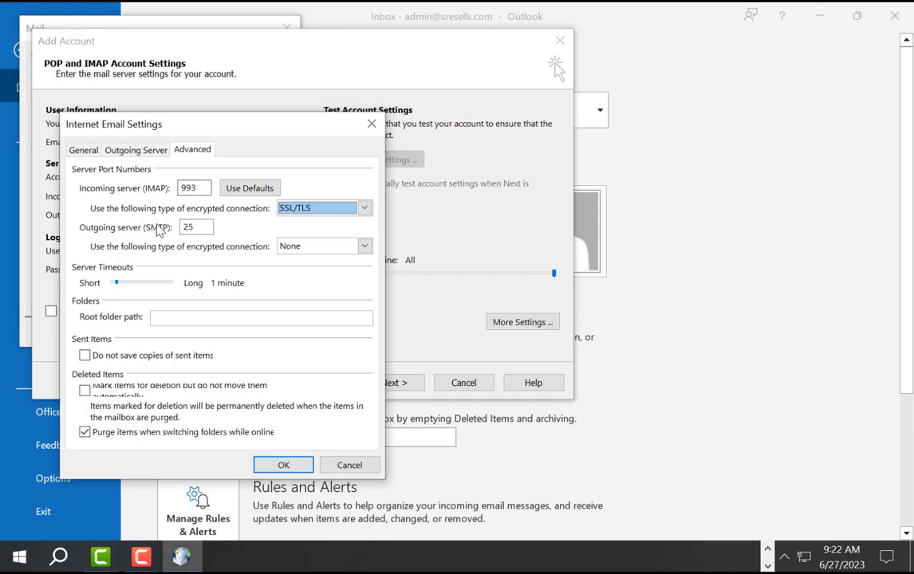
pyautogui.click(293, 252)
pyautogui.click(291, 272)
pyautogui.moveTo(211, 229); pyautogui.dragTo(177, 228)
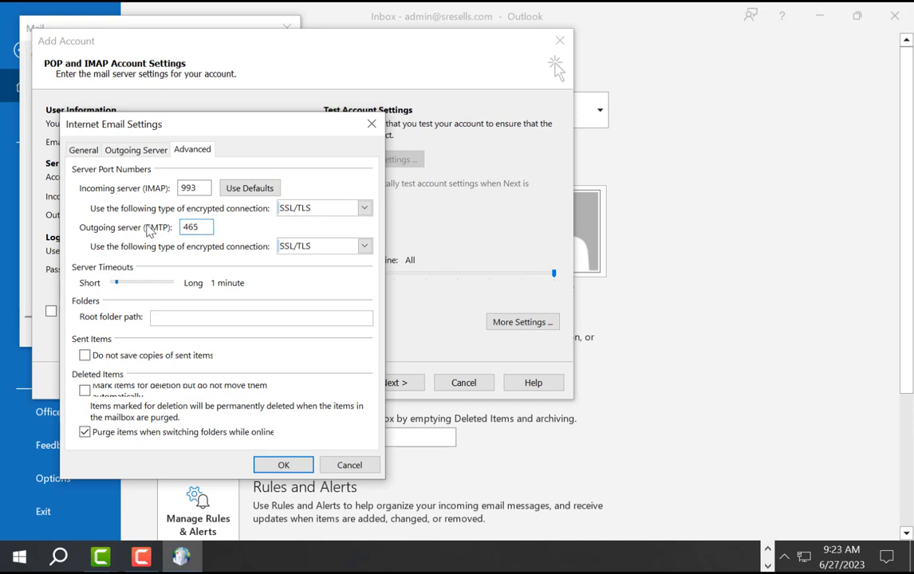
pyautogui.click(284, 466)
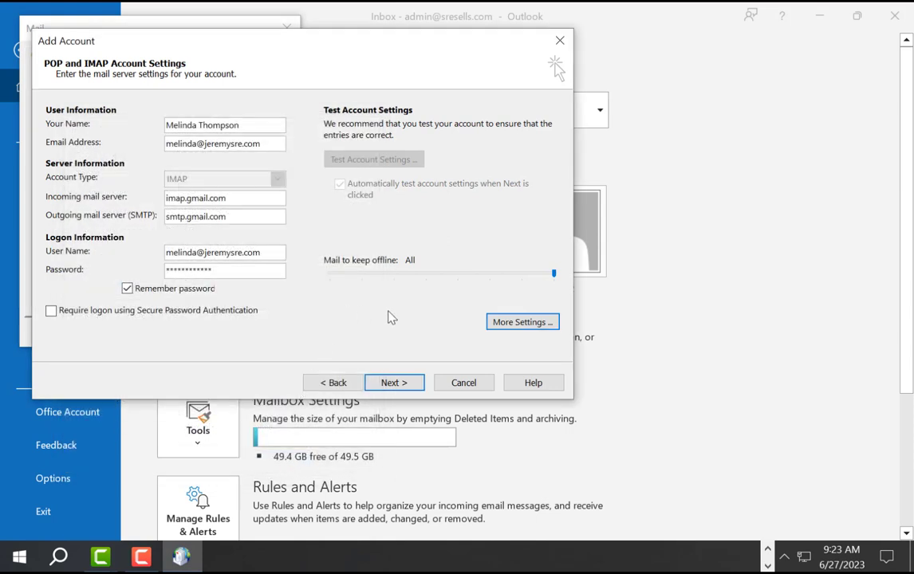
# Step: Test the account settings and complete the wizard so Gmail joins the profile list
pyautogui.click(401, 385)
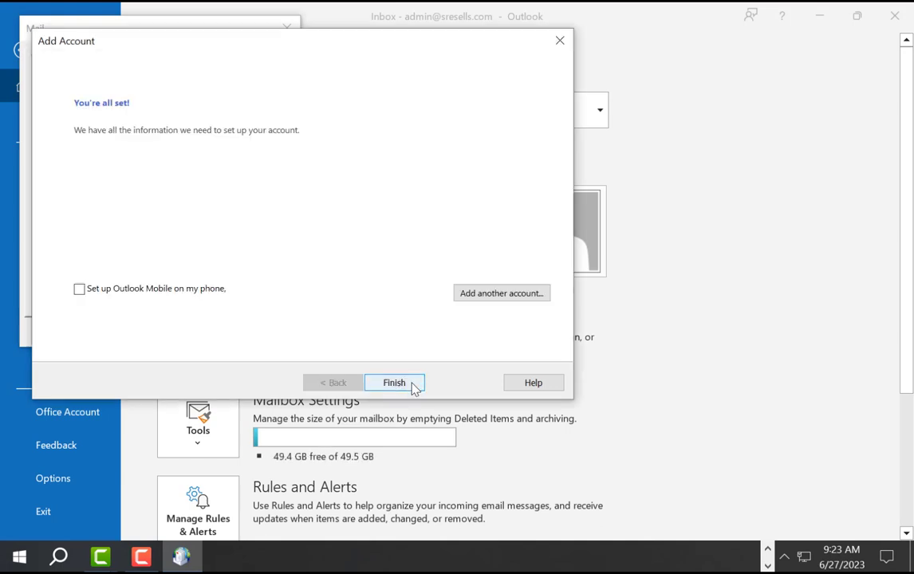
pyautogui.click(394, 382)
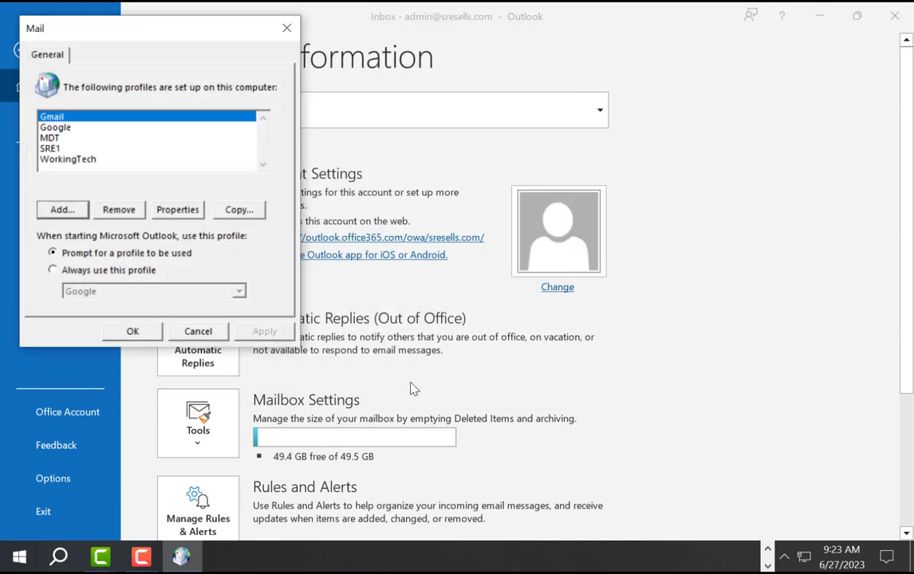
# Step: Set Always use this profile to Gmail, apply and confirm, then close Outlook
pyautogui.click(54, 270)
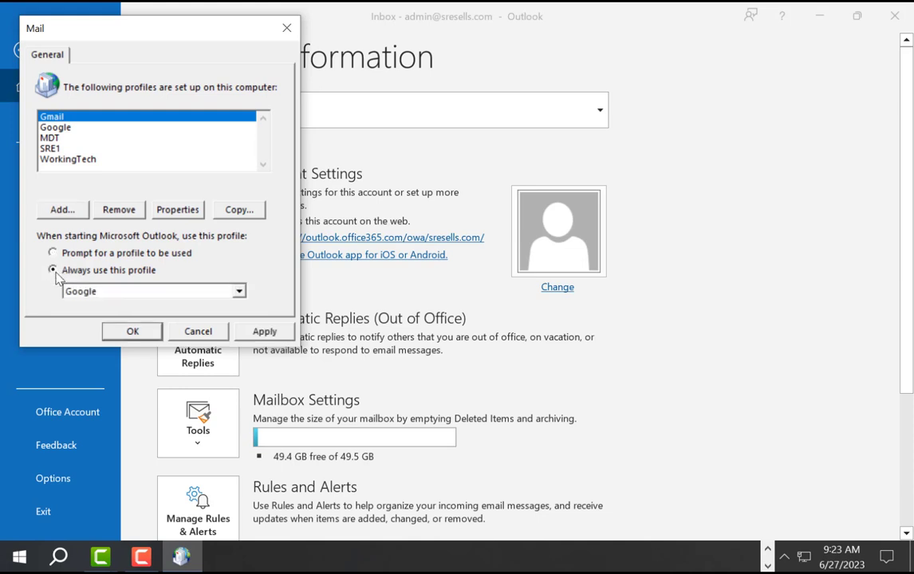
pyautogui.click(112, 300)
pyautogui.click(76, 307)
pyautogui.scroll(1, 86, 293)
pyautogui.click(263, 331)
pyautogui.click(129, 333)
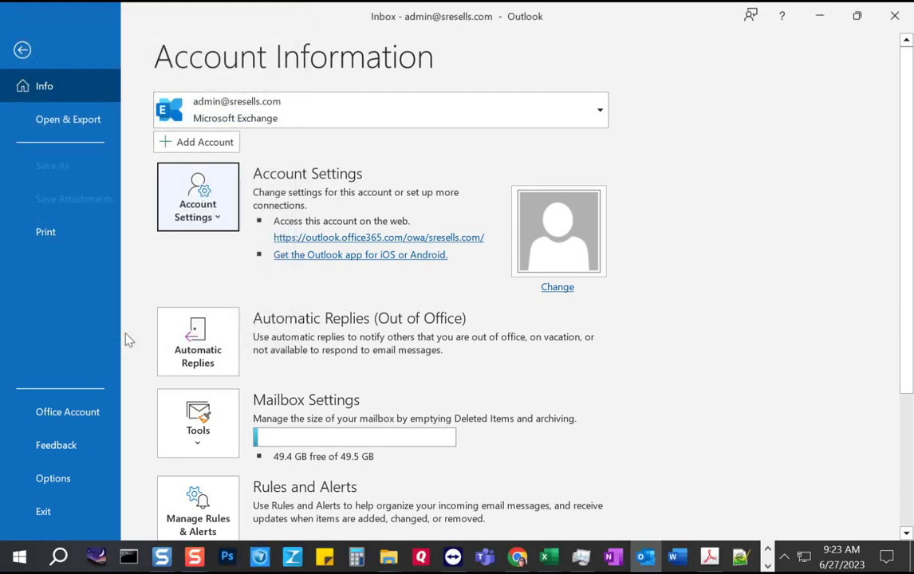
pyautogui.click(893, 17)
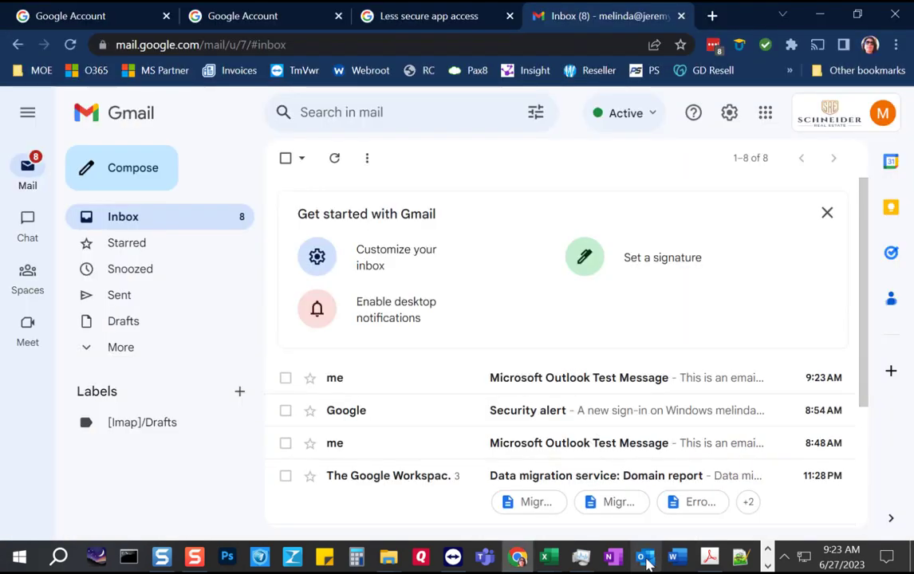
# Step: Relaunch Outlook from the taskbar so it loads the new Gmail account's mailbox
pyautogui.click(646, 561)
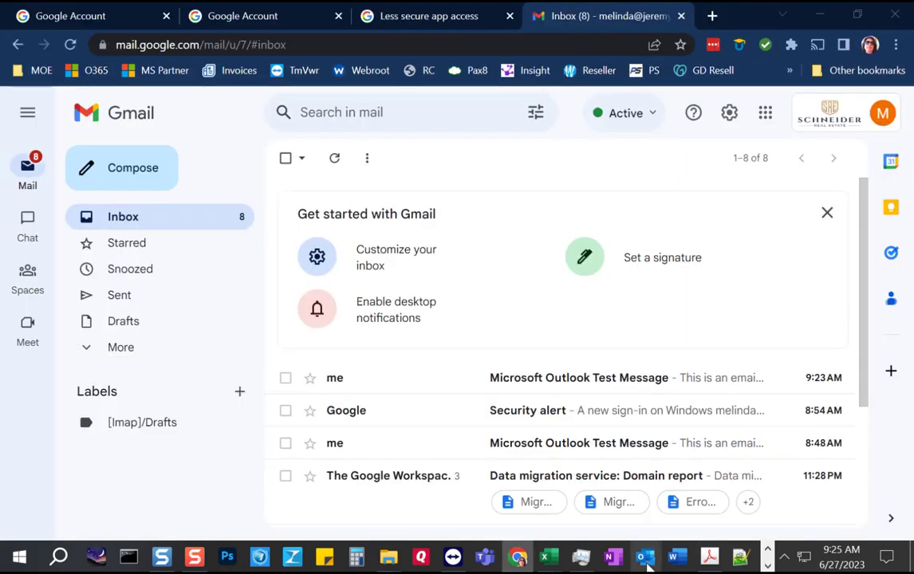